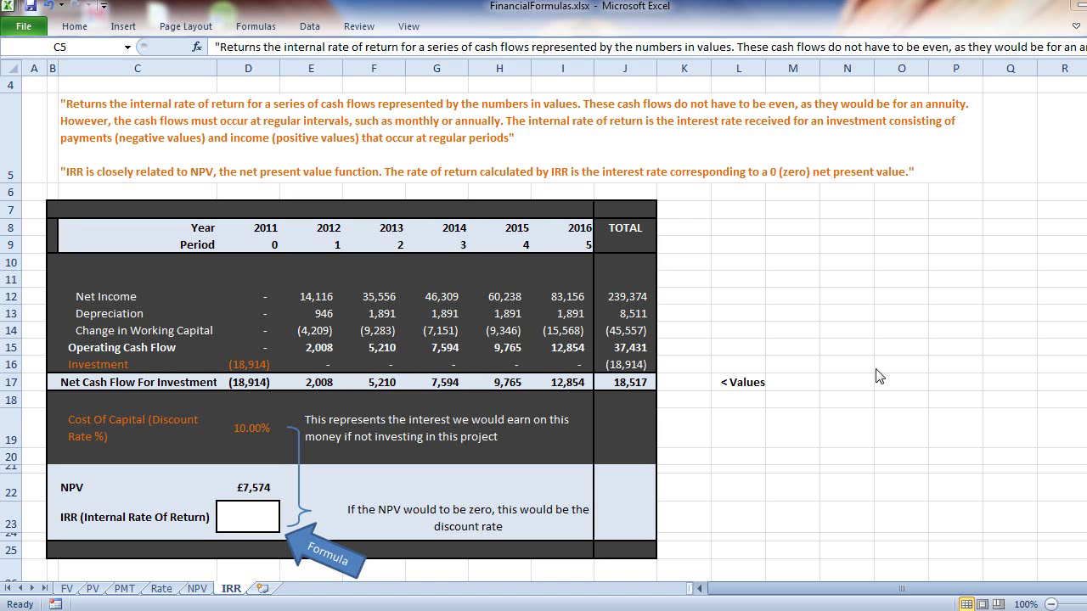
# Step: Review the 2011–2013 net cash flow formulas, the cost of capital and the NPV formula
pyautogui.click(253, 383)
pyautogui.click(287, 382)
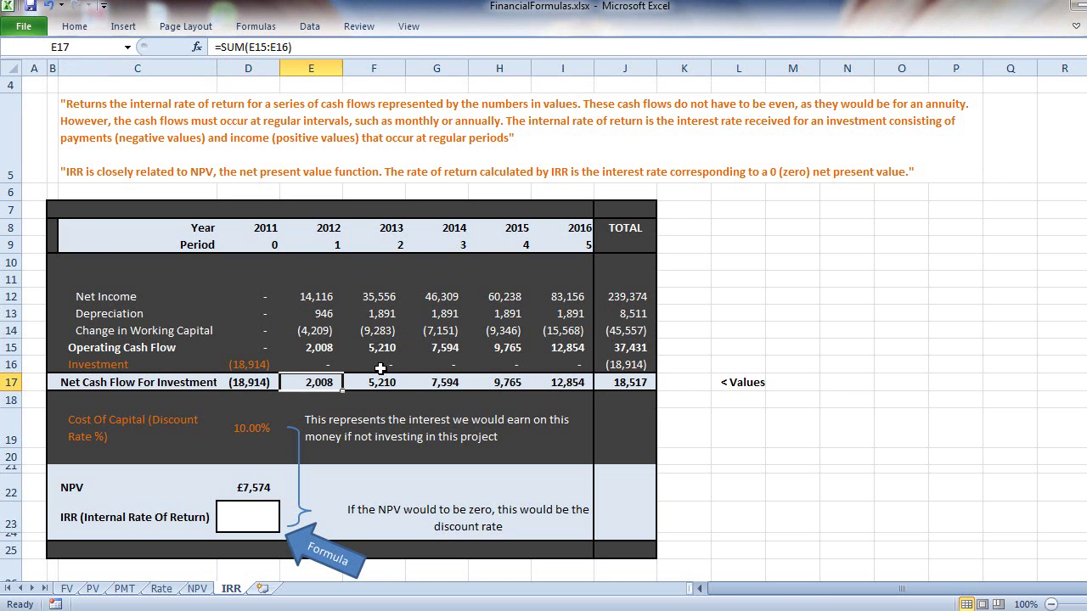
pyautogui.click(380, 368)
pyautogui.click(379, 380)
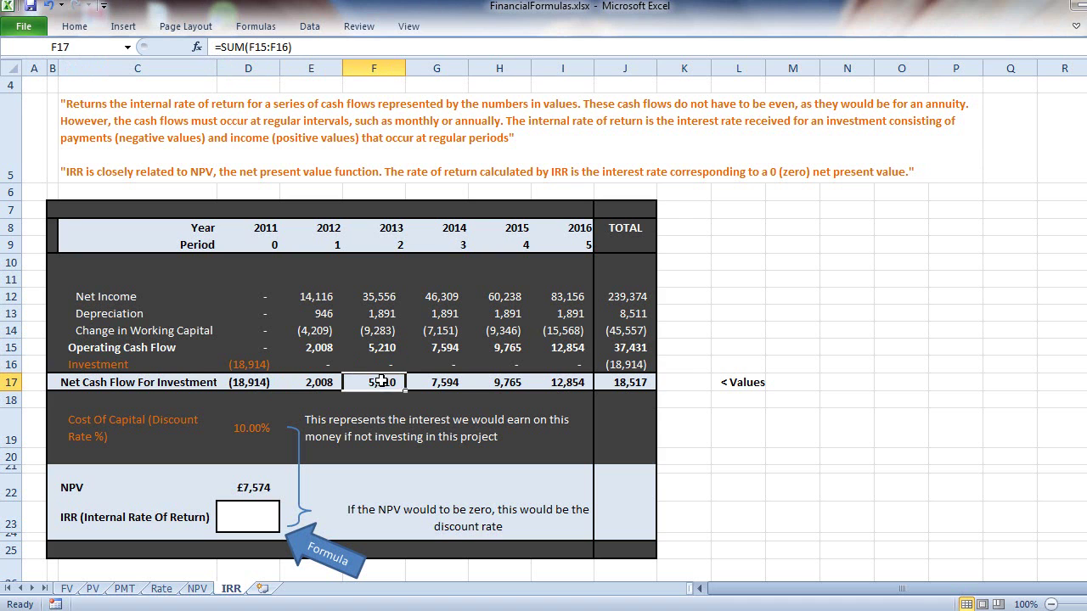
pyautogui.click(223, 418)
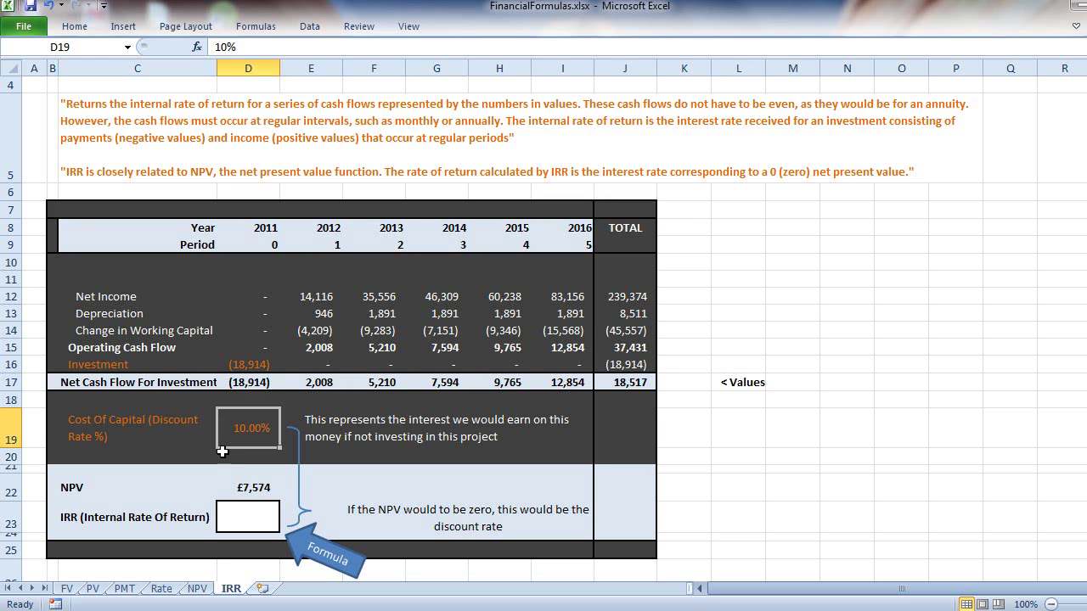
pyautogui.click(224, 487)
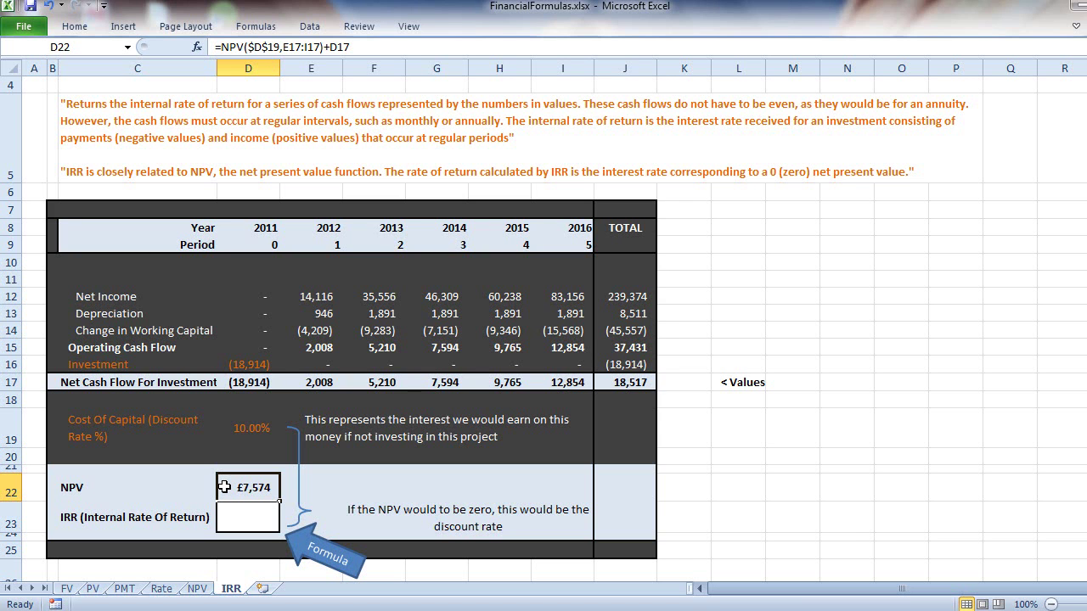
# Step: Enter =IRR(D17:$I$17) in D23 to return an IRR of 21.19%
pyautogui.click(236, 517)
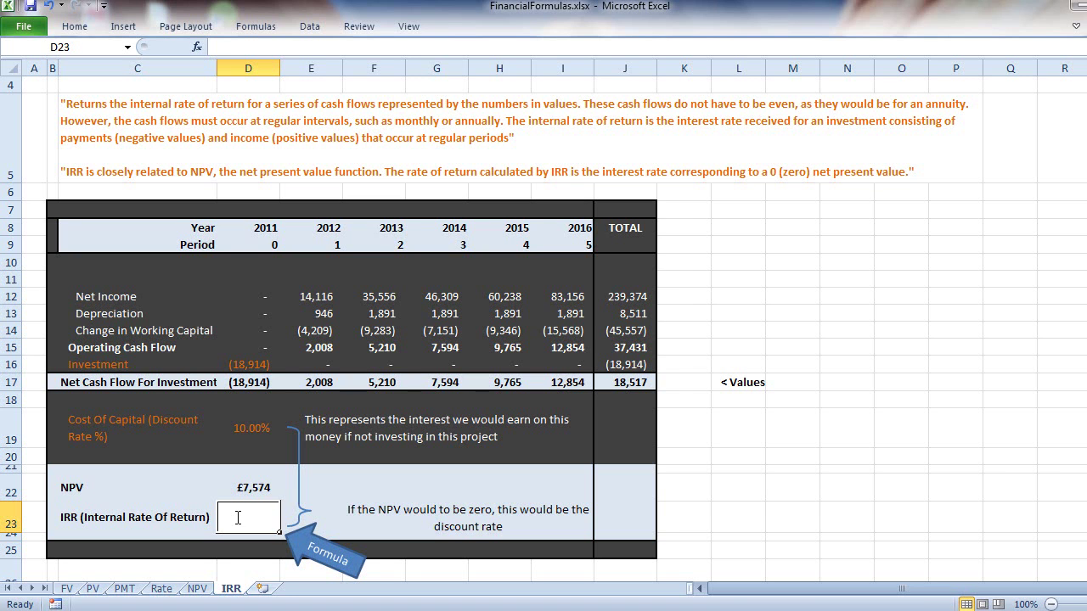
pyautogui.write('=IRR')
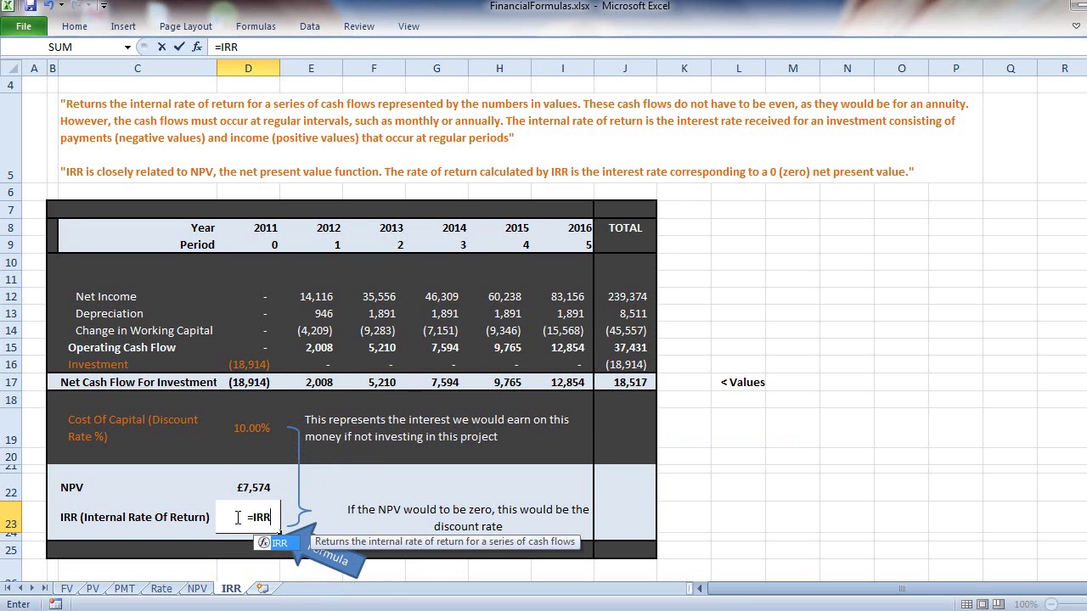
pyautogui.write('(')
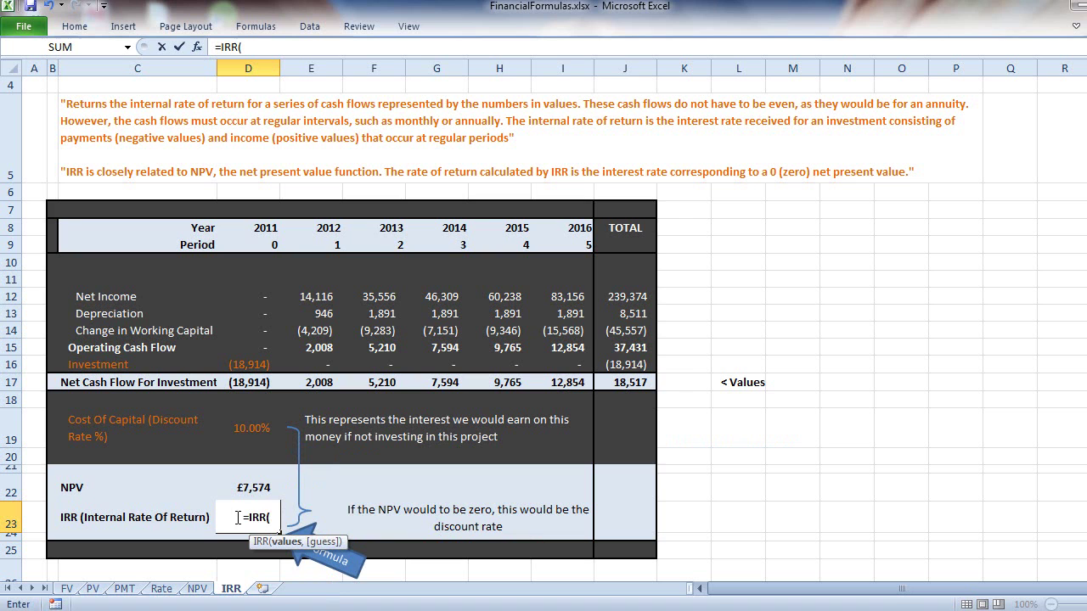
pyautogui.click(230, 383)
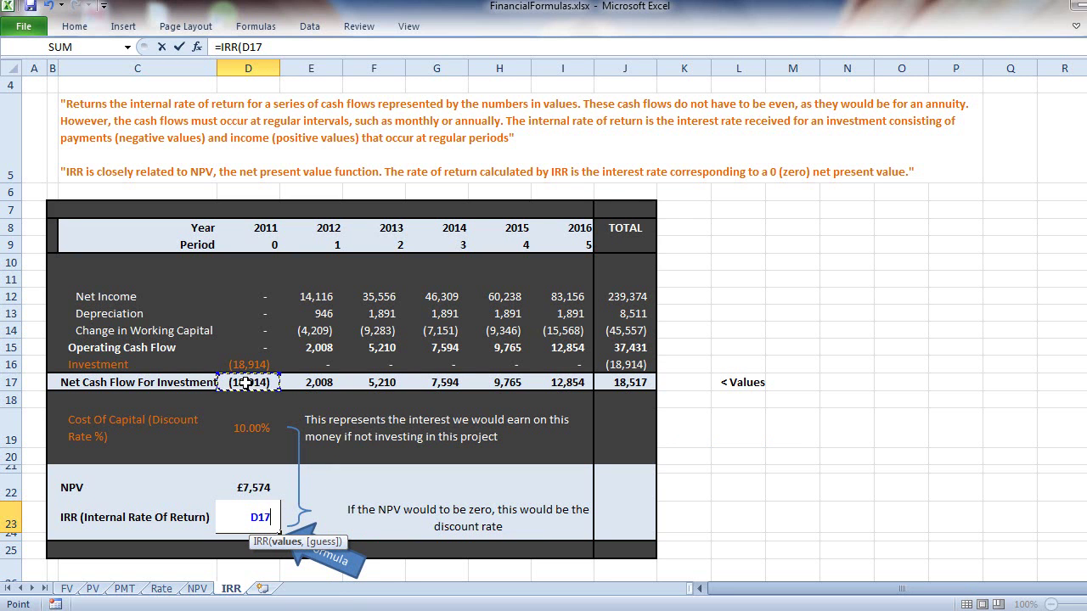
pyautogui.moveTo(245, 383); pyautogui.dragTo(574, 391)
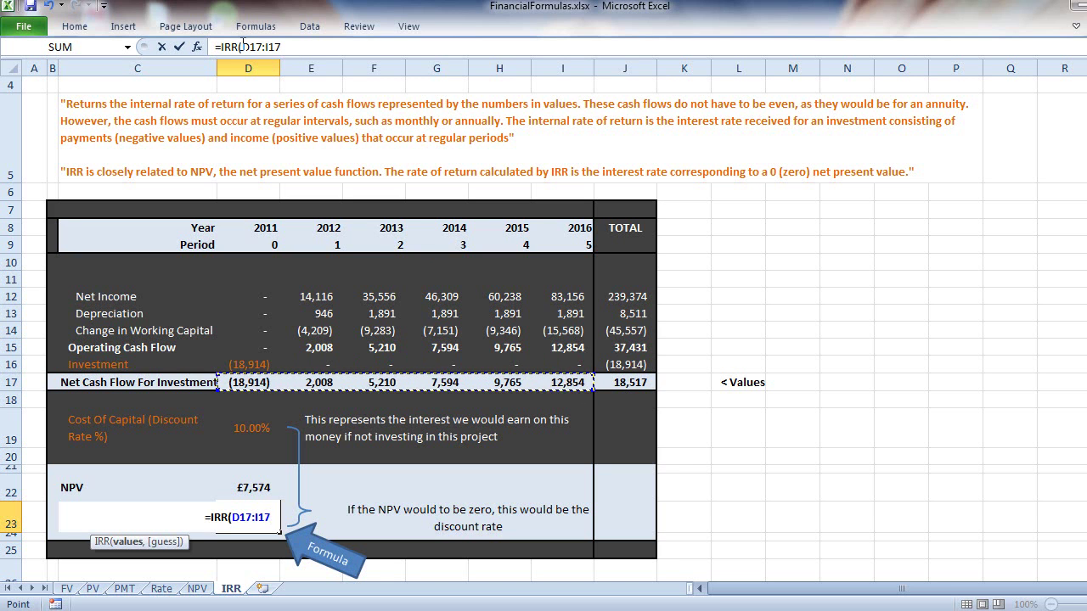
pyautogui.click(296, 47)
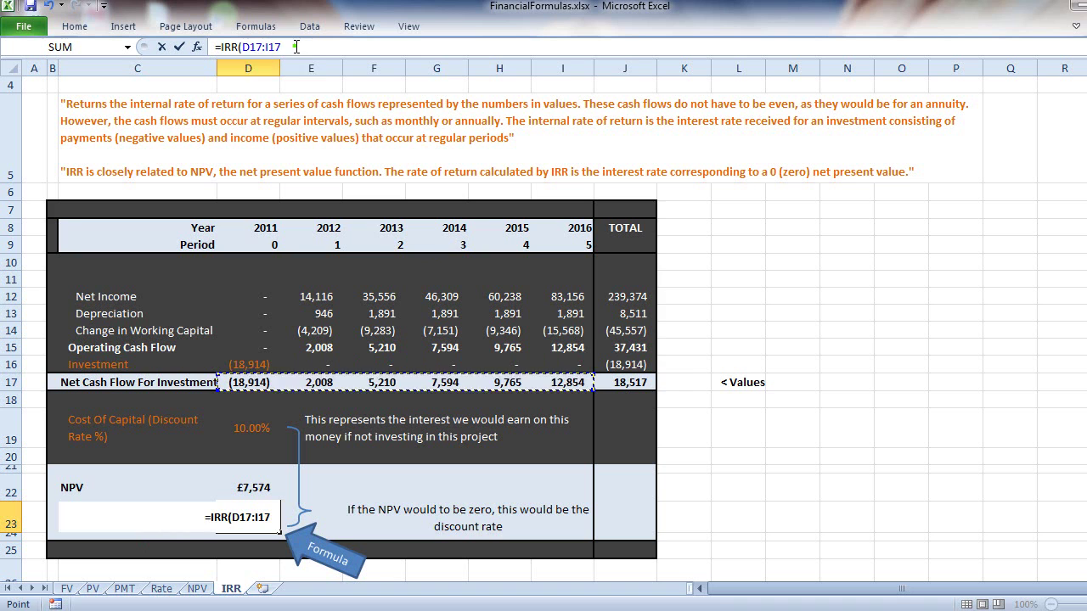
pyautogui.click(297, 47)
pyautogui.press('F4')
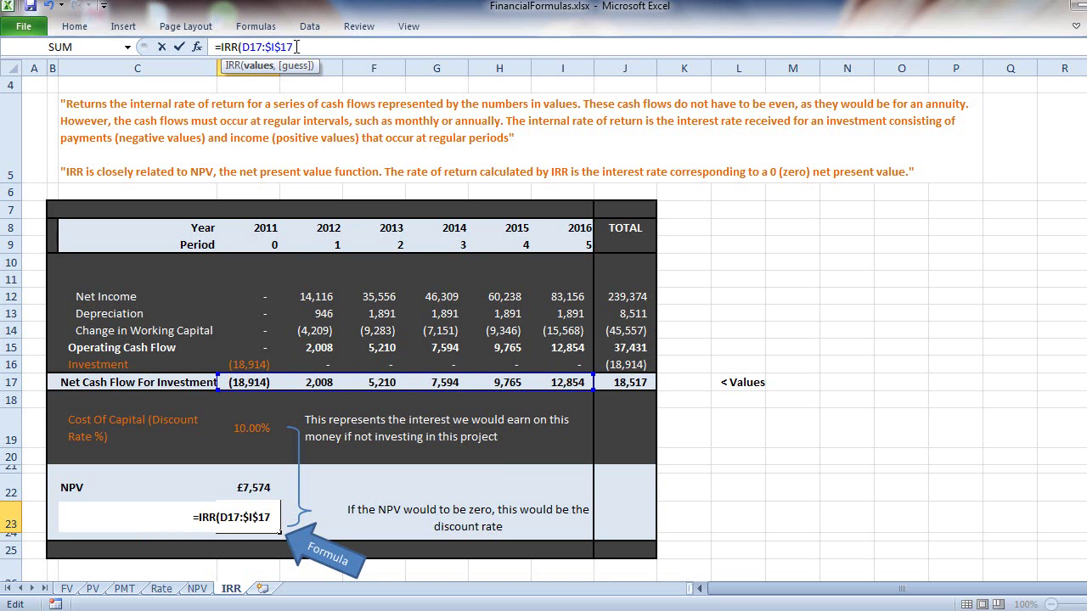
pyautogui.write(')')
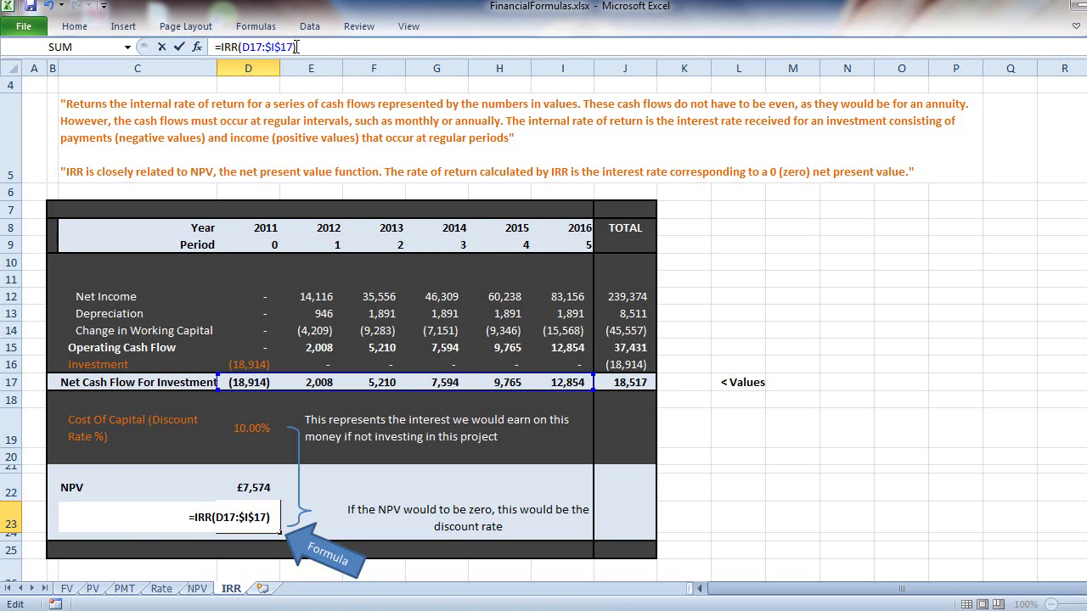
pyautogui.press('Return')
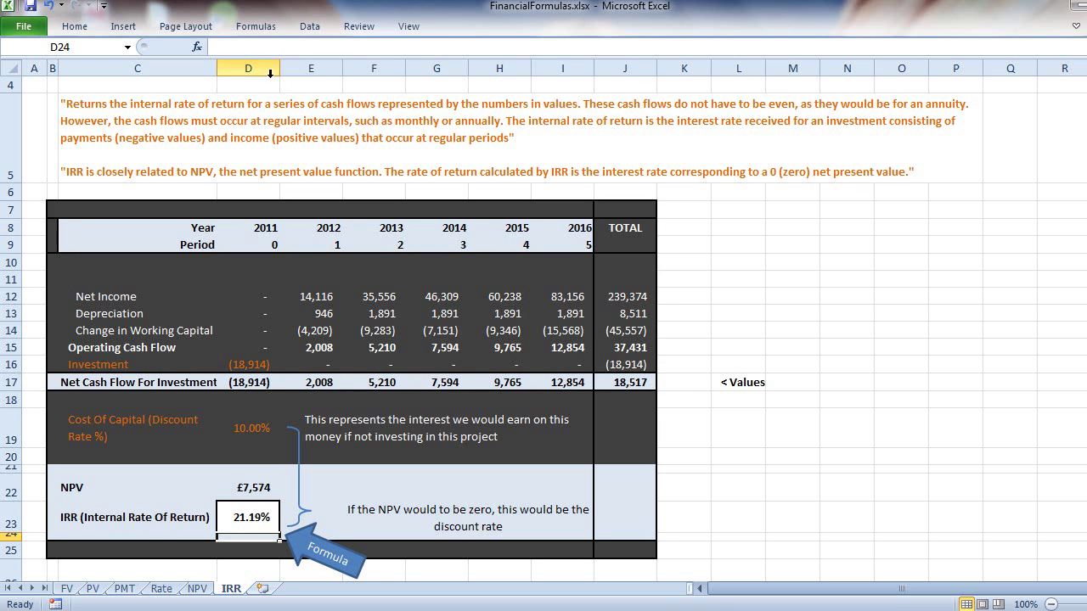
pyautogui.click(262, 443)
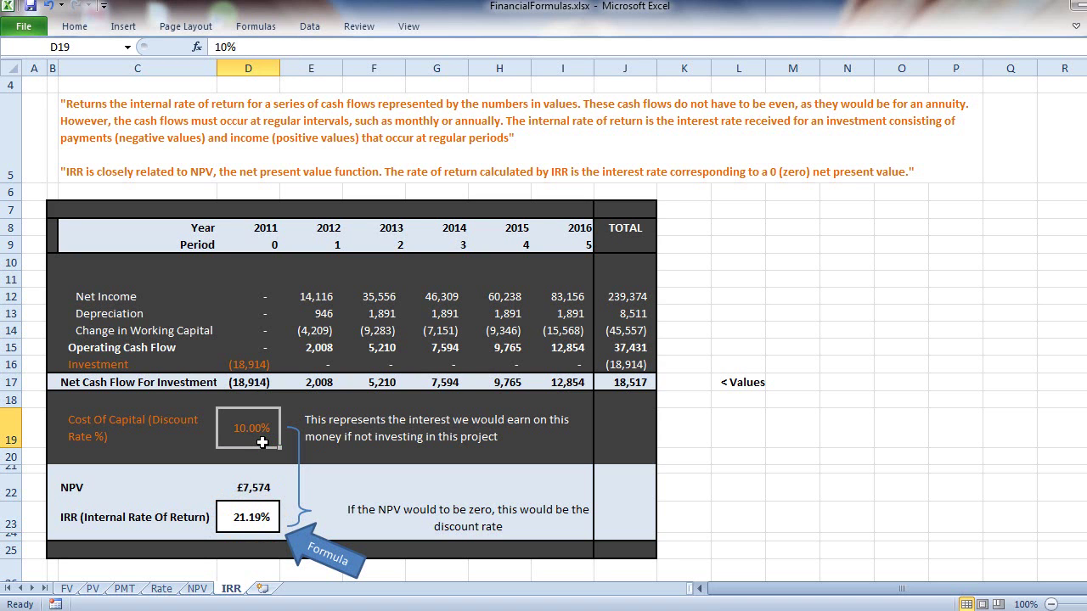
# Step: Change the D19 cost of capital to 21.19% and confirm the NPV drops to £1
pyautogui.click(262, 488)
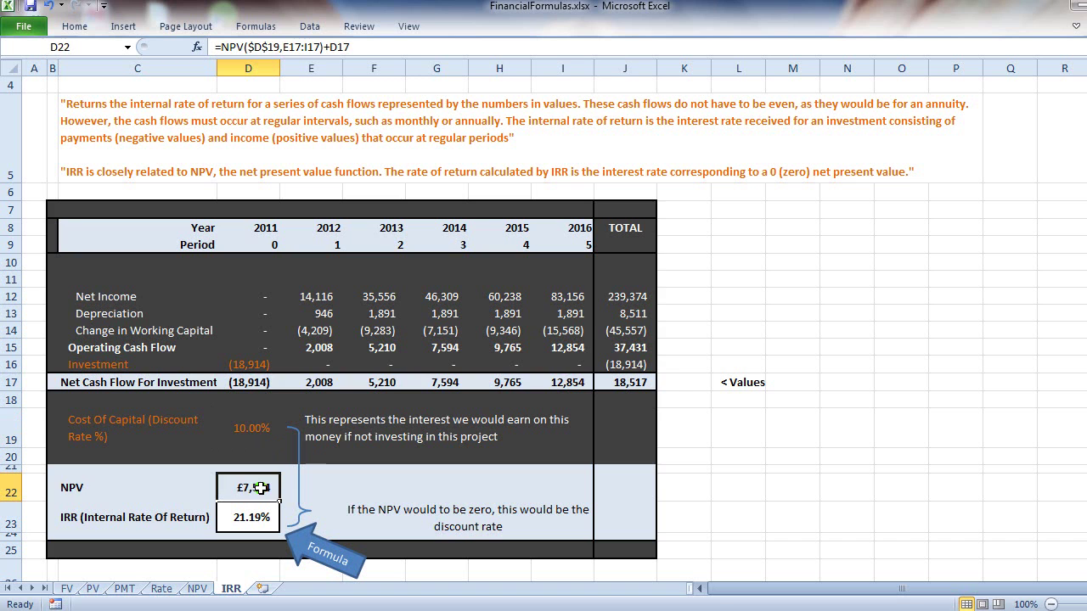
pyautogui.doubleClick(262, 489)
pyautogui.press('Escape')
pyautogui.press('Up')
pyautogui.press('Up')
pyautogui.press('Up')
pyautogui.write('21.19')
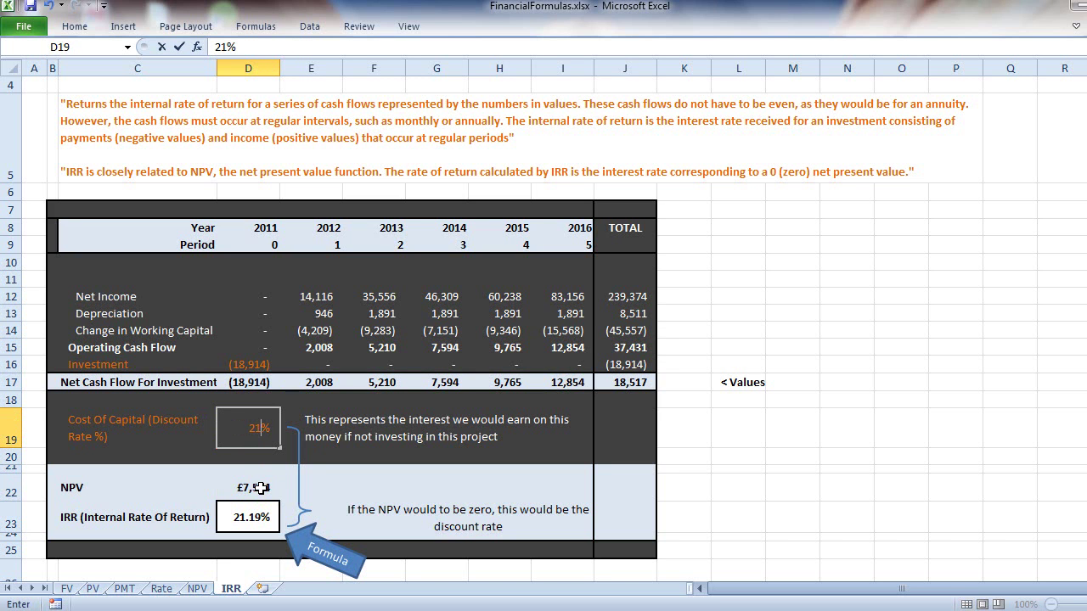
pyautogui.press('Return')
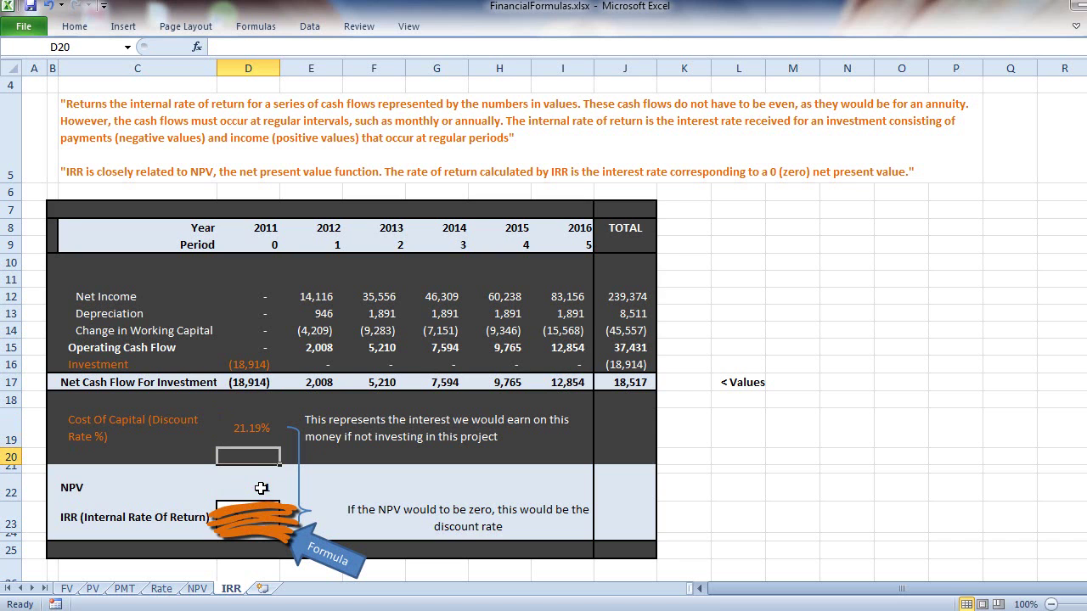
pyautogui.click(231, 493)
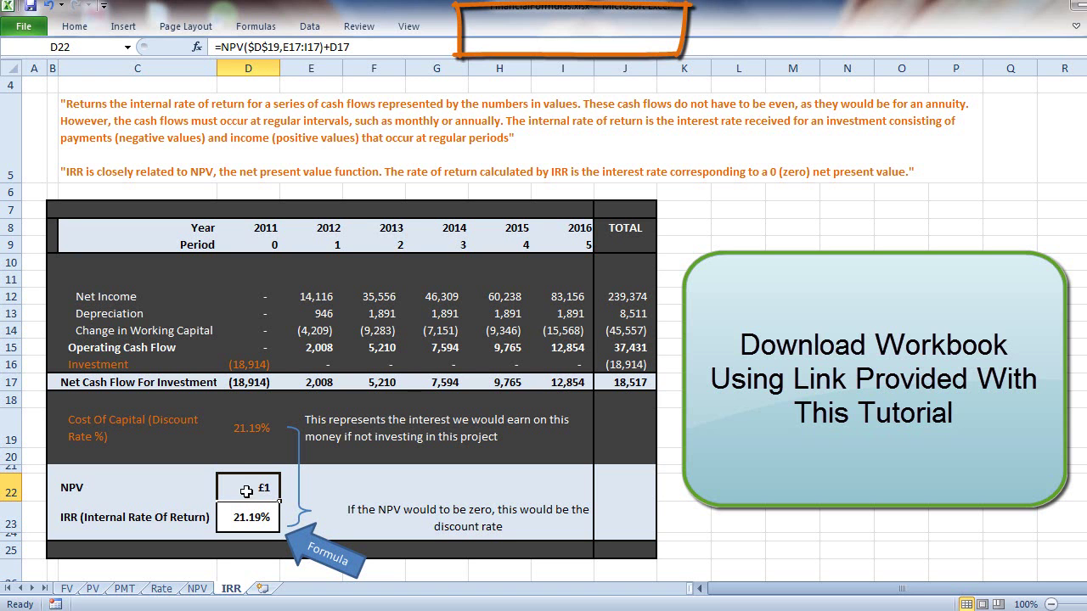
# Step: Reset the D19 cost of capital to 10, restoring the £7,574 NPV beside the 21.19% IRR
pyautogui.click(221, 427)
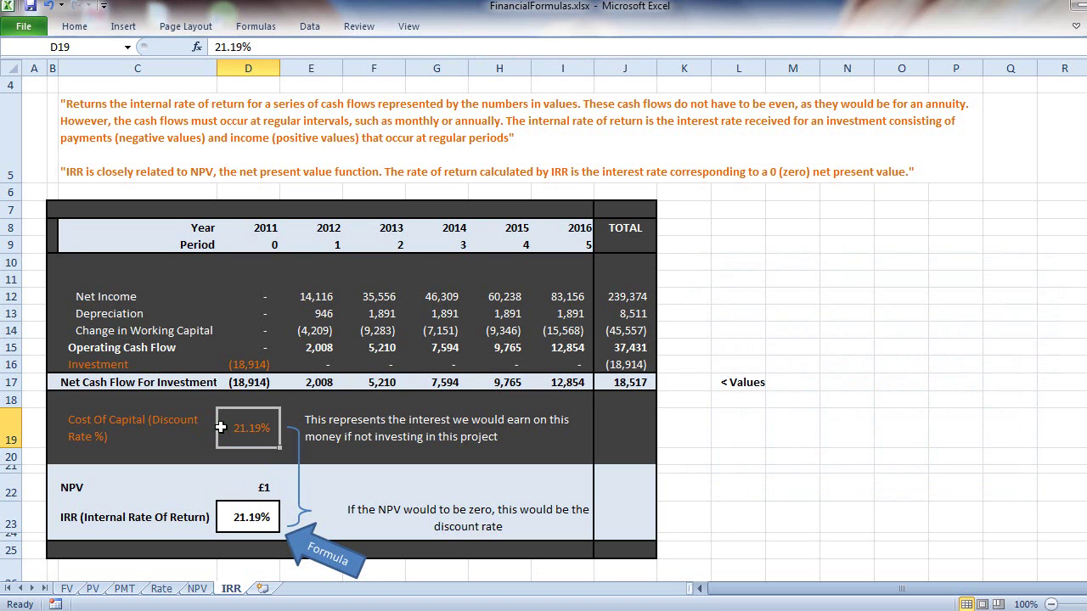
pyautogui.write('10')
pyautogui.press('Return')
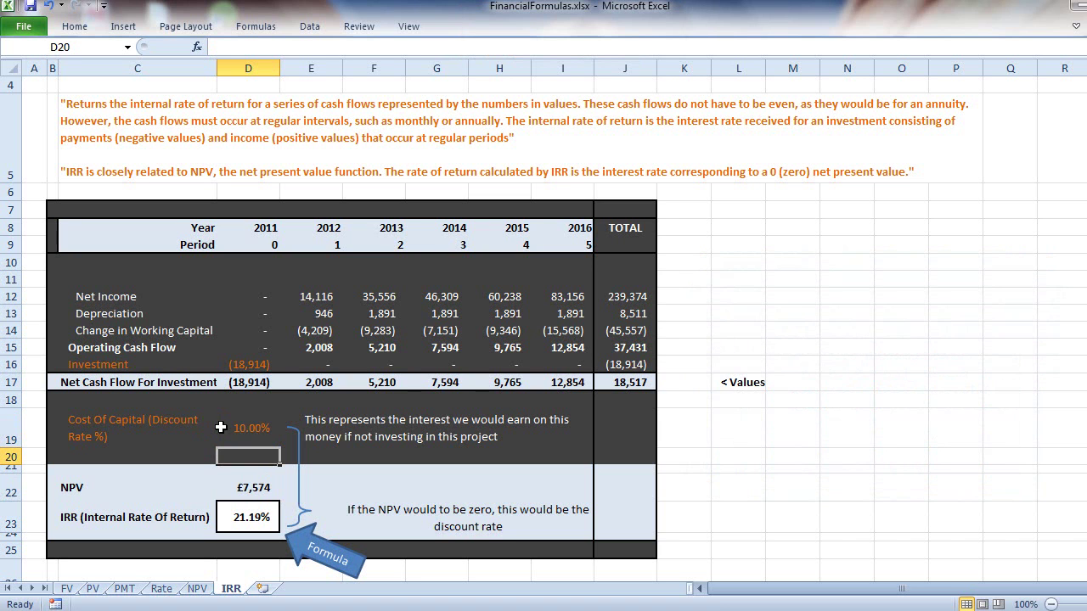
pyautogui.click(110, 487)
pyautogui.click(111, 520)
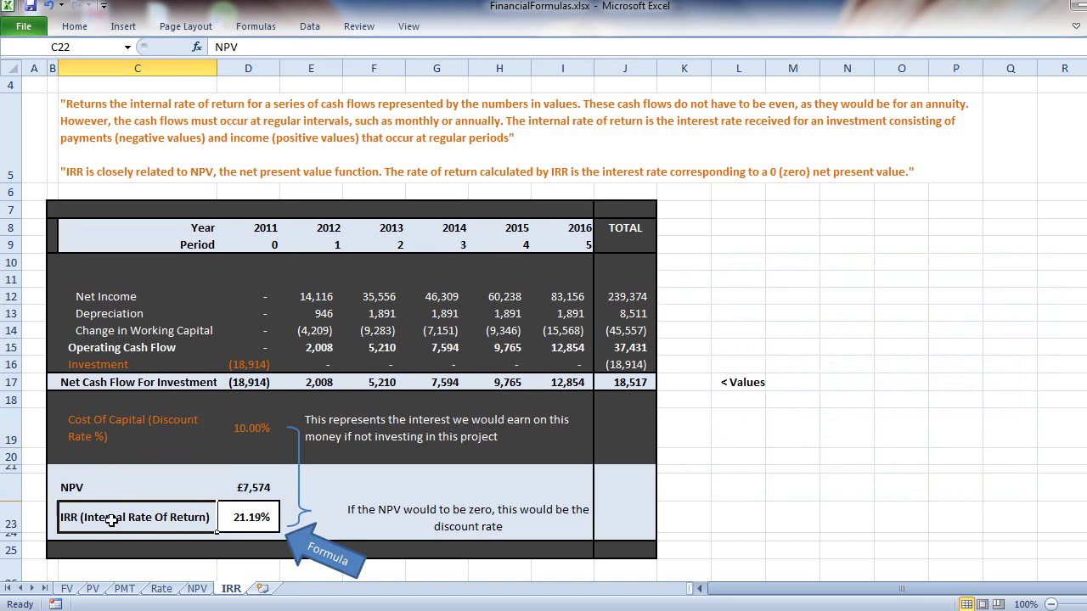
pyautogui.click(131, 481)
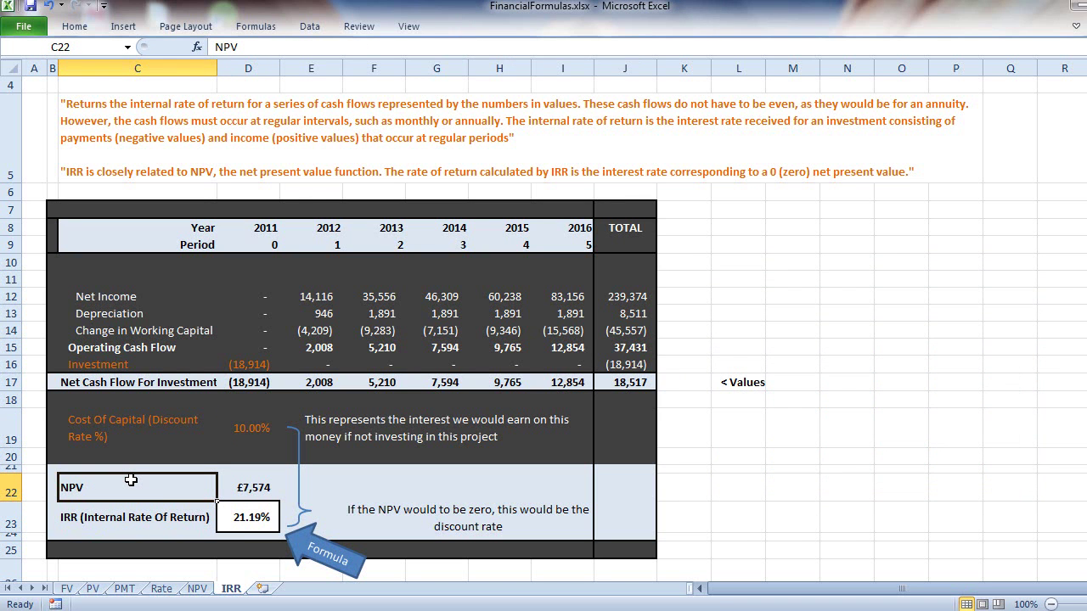